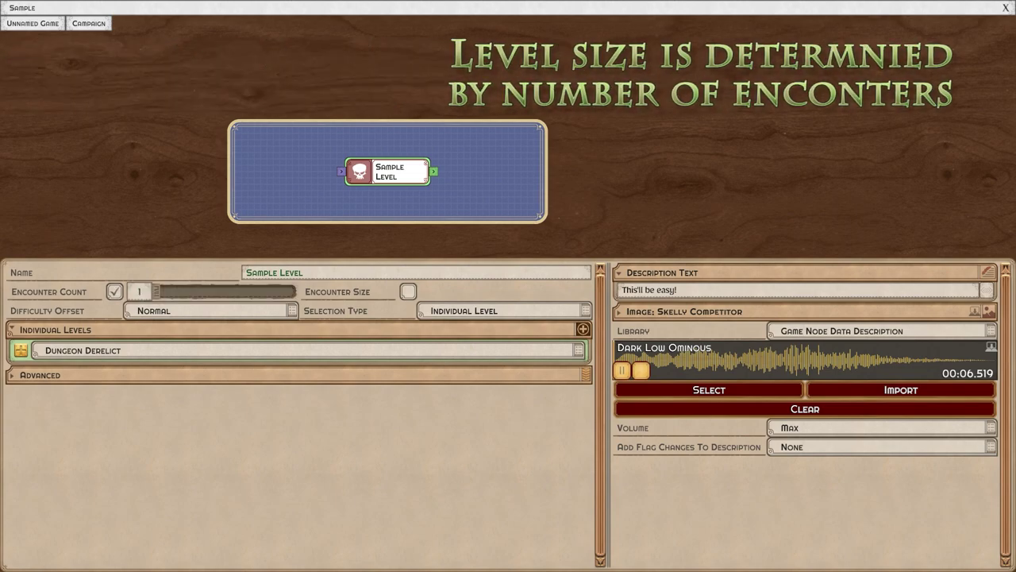
Step: Set the sample level's encounter count to 3, enable its encounter size and choose Standard
drag(156, 291, 226, 291)
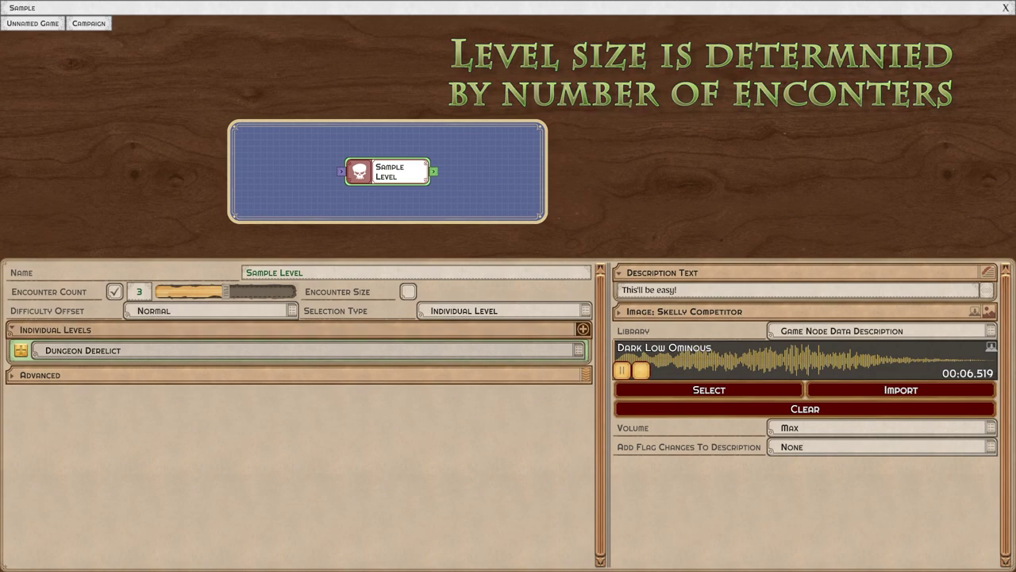
click(408, 291)
click(507, 292)
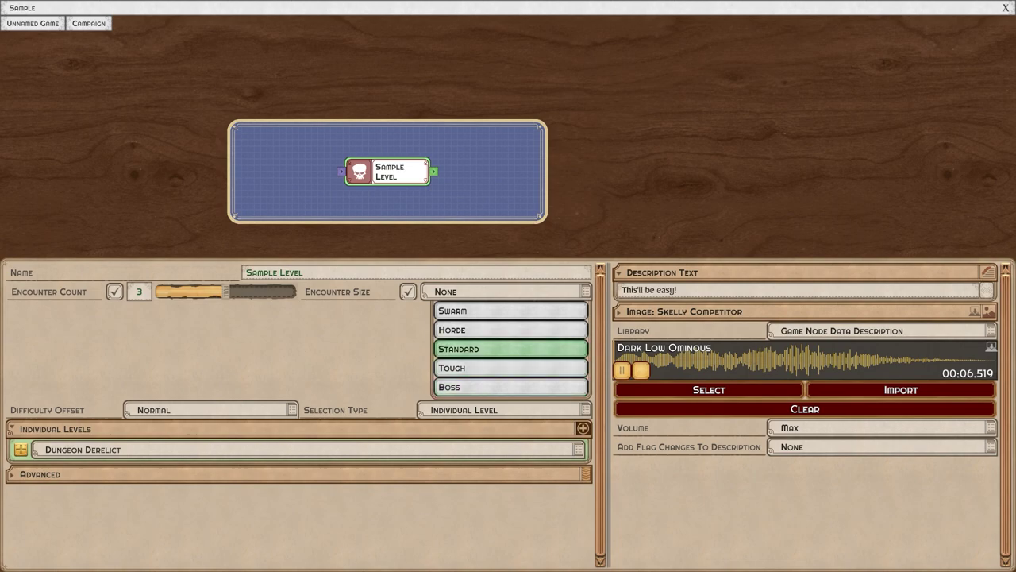
click(511, 348)
Step: Review the difficulty offset and selection type options, keep Individual Level, and browse the Dungeon category of available levels
click(210, 311)
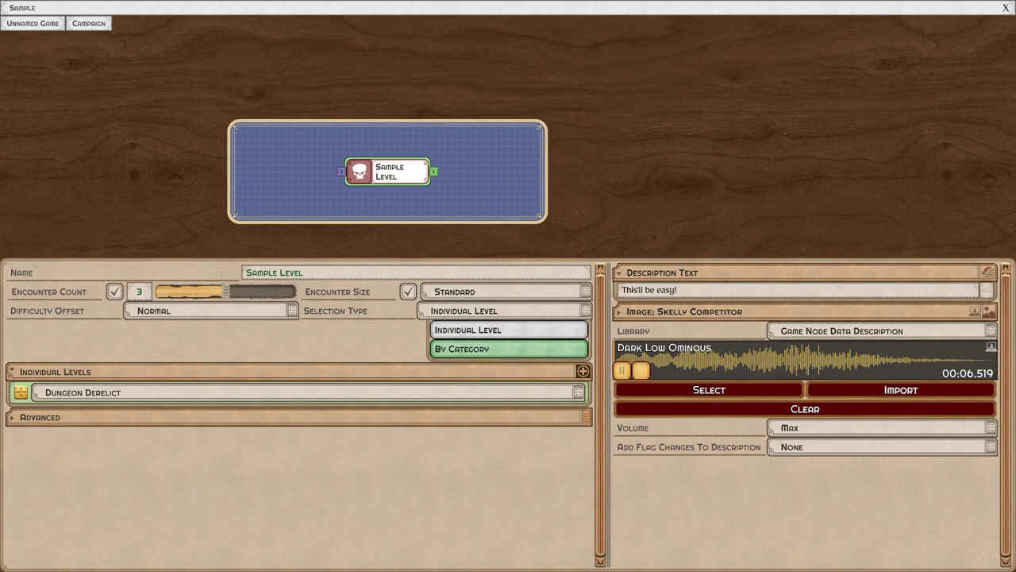
click(508, 329)
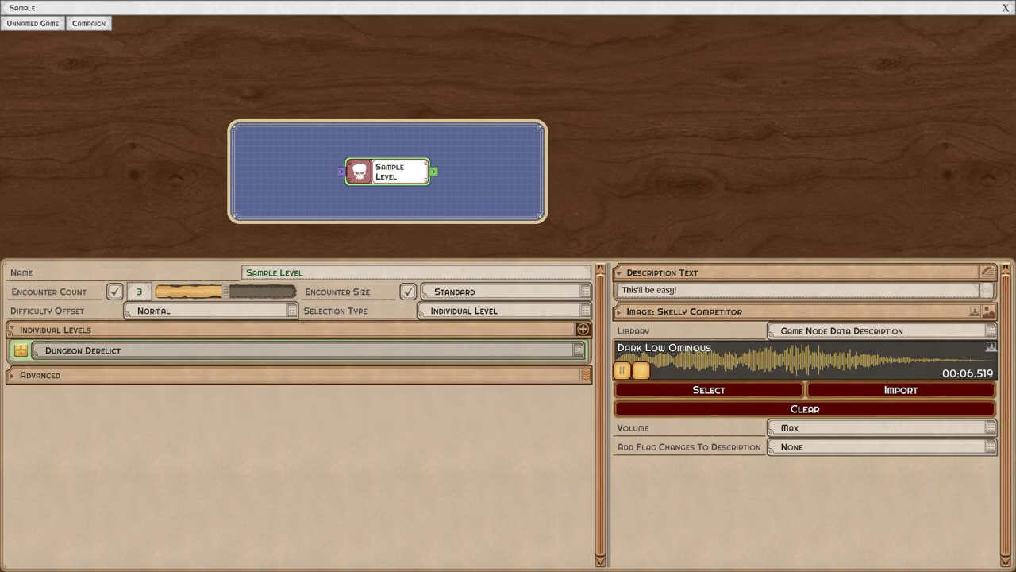
click(309, 350)
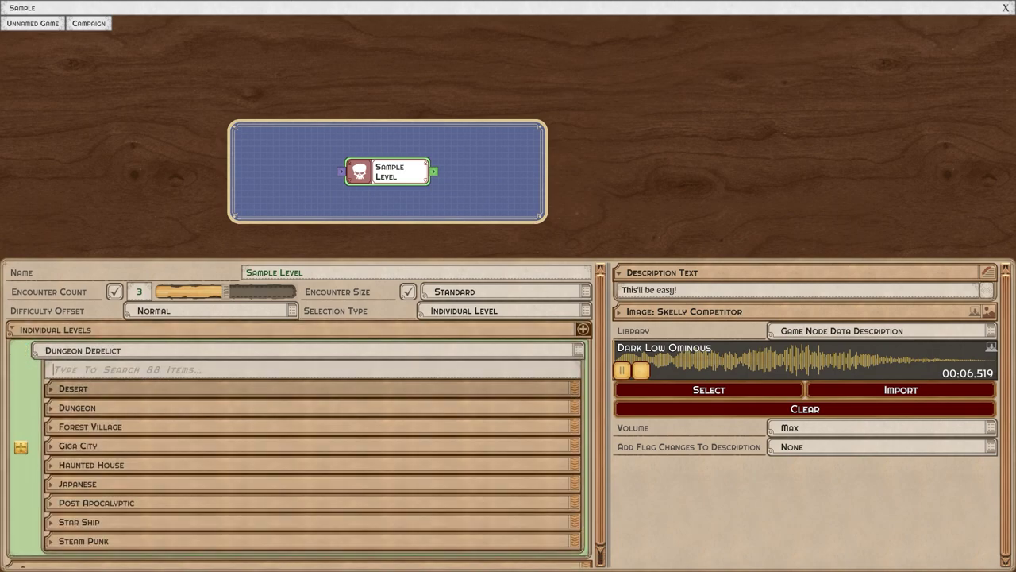
click(309, 407)
scroll(310, 403, down, 2)
key(Down)
key(Down)
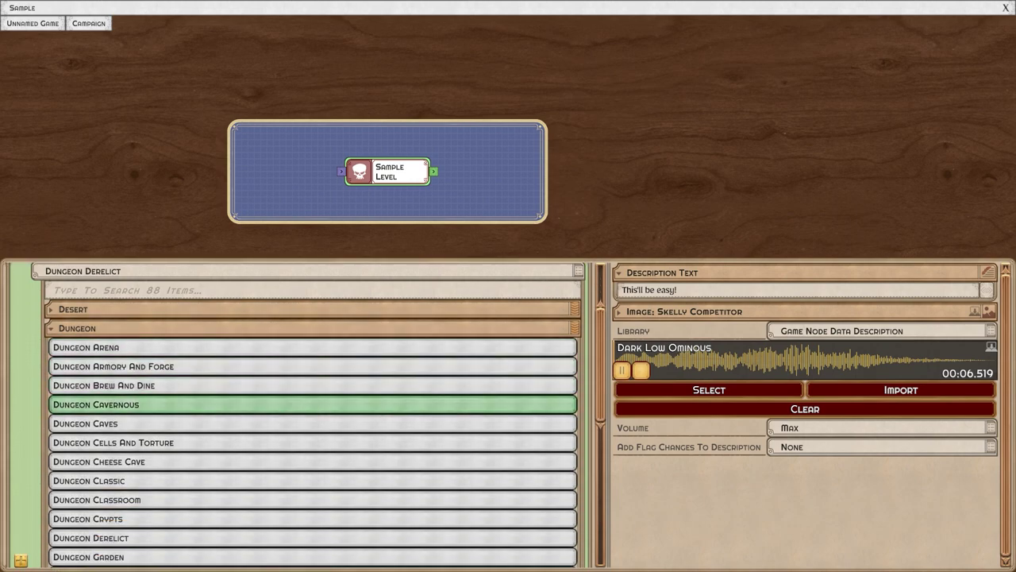
click(310, 407)
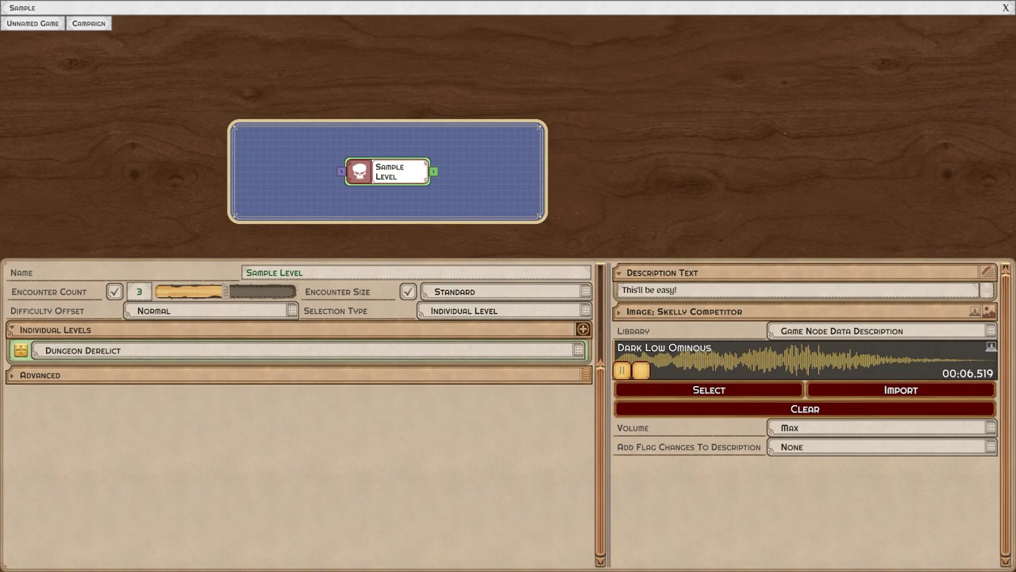
Step: Expand the level's advanced settings and set Randomization to Dynamic
click(299, 375)
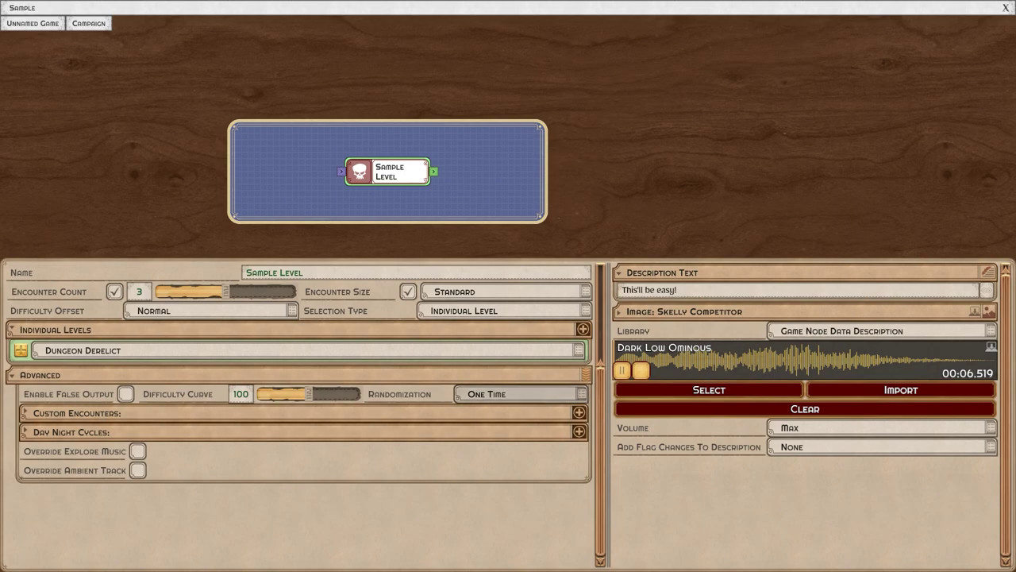
key(Return)
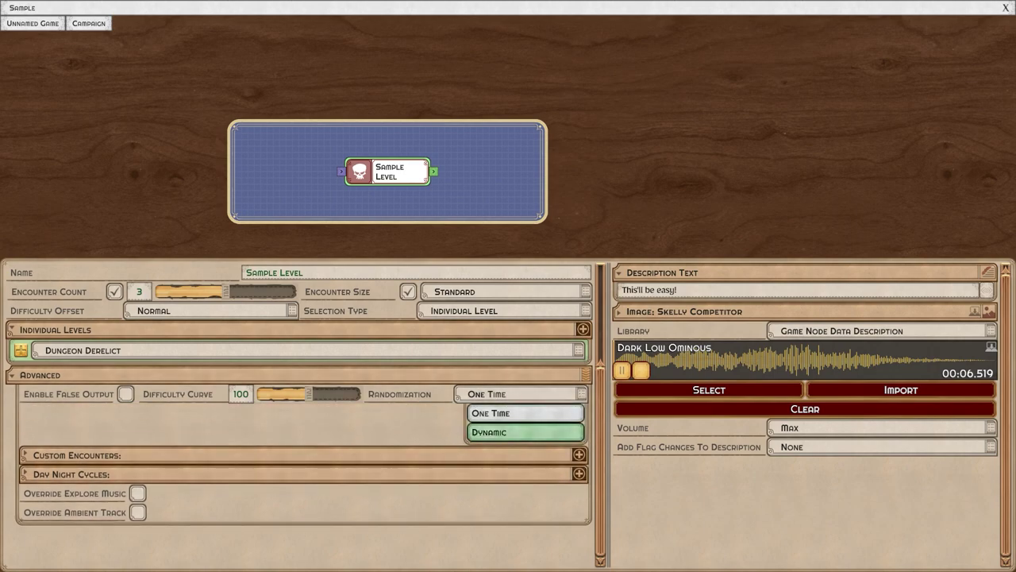
key(Return)
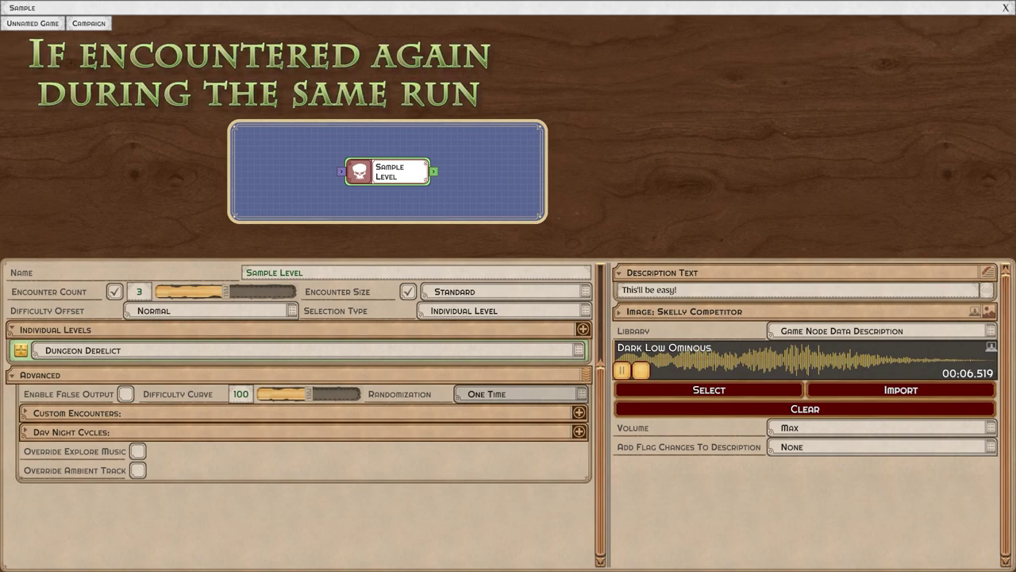
key(Return)
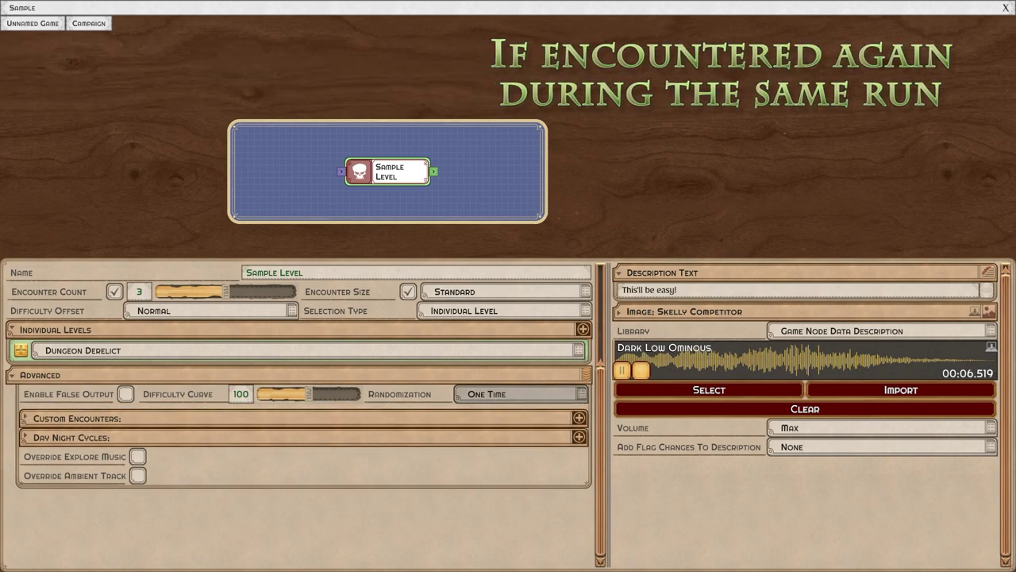
key(Down)
key(Return)
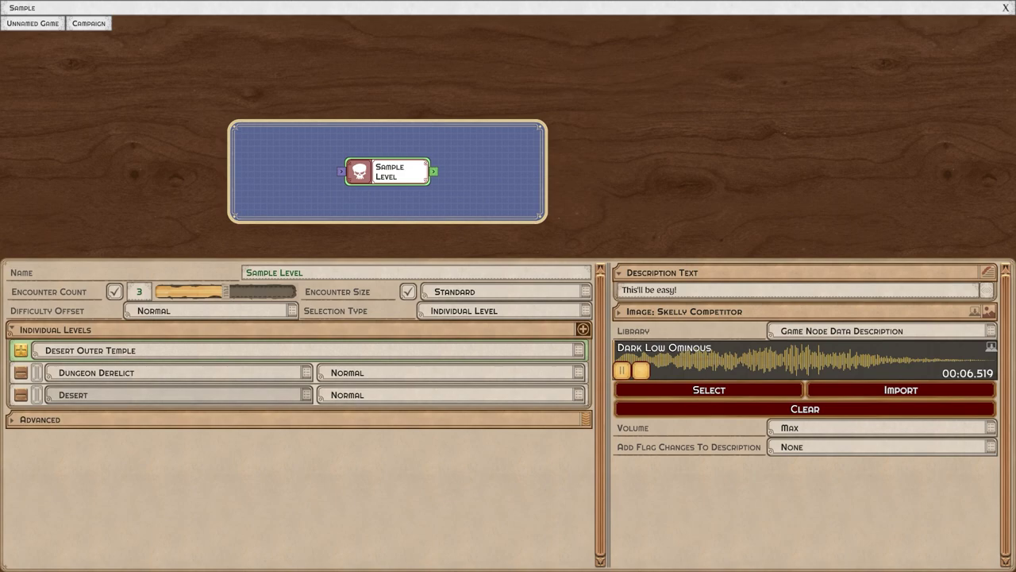
Step: Reduce the individual levels list to only Dungeon Derelict
key(Up)
key(Down)
key(Up)
key(Up)
key(Left)
click(21, 350)
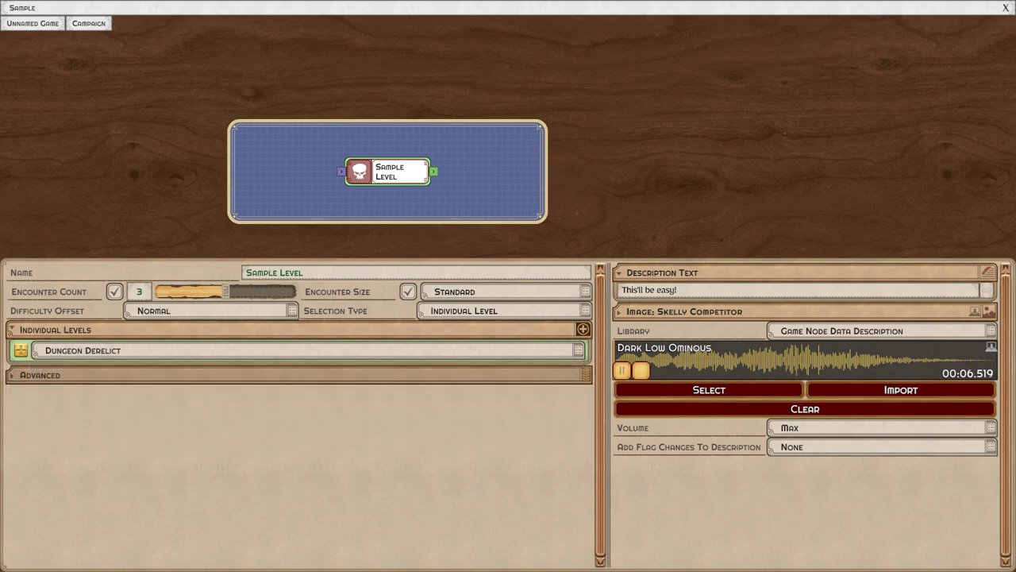
Step: Enable the sample level's false output, connect it to the Story node, and choose an image for that node
click(299, 375)
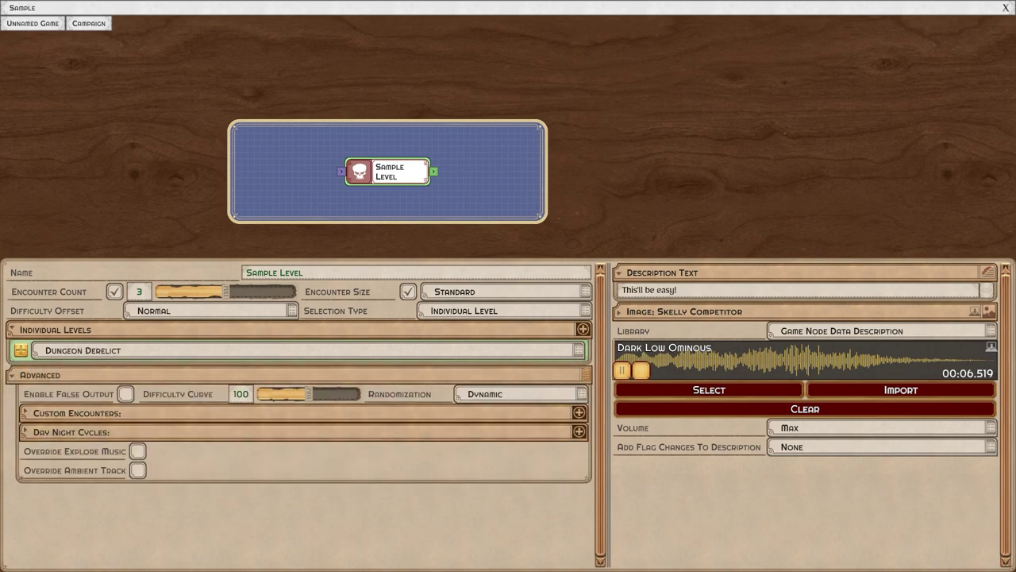
click(126, 394)
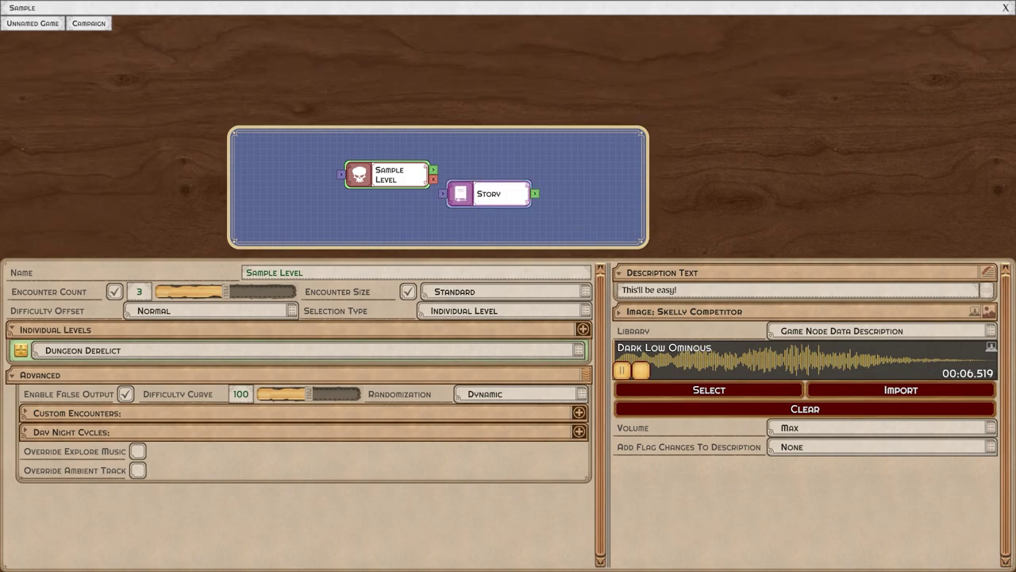
drag(488, 194, 514, 193)
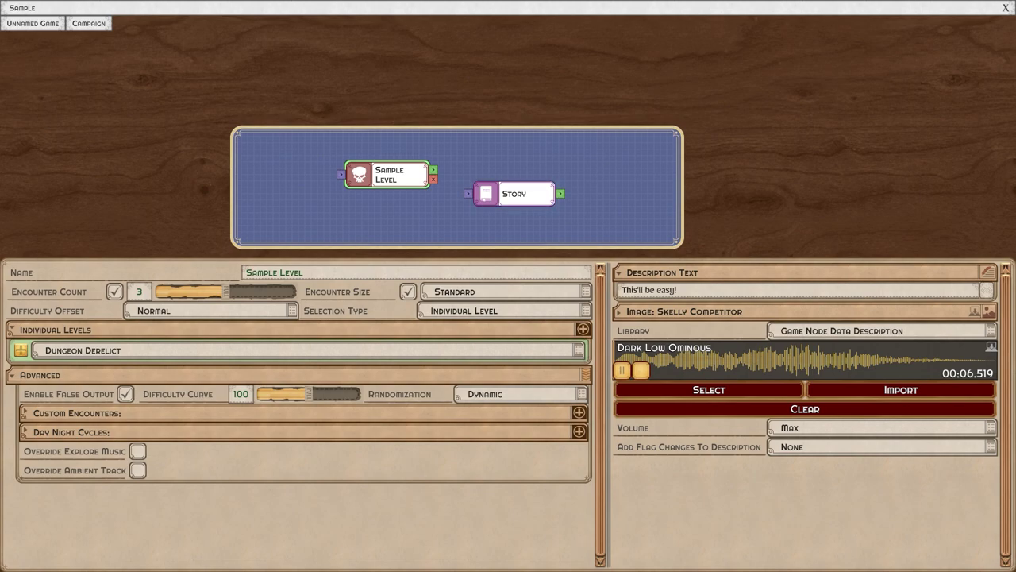
drag(433, 179, 469, 193)
click(515, 194)
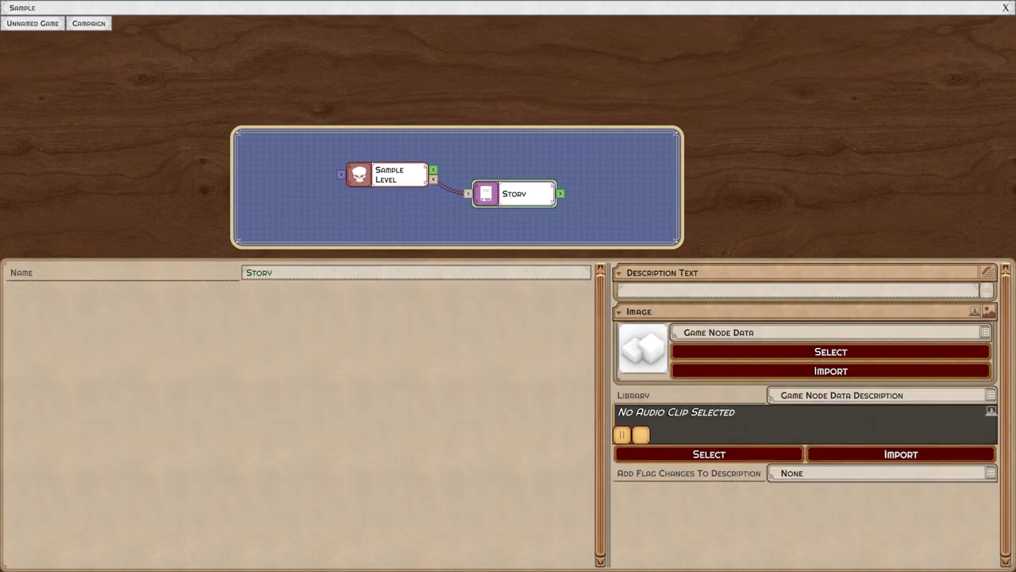
click(831, 352)
click(319, 159)
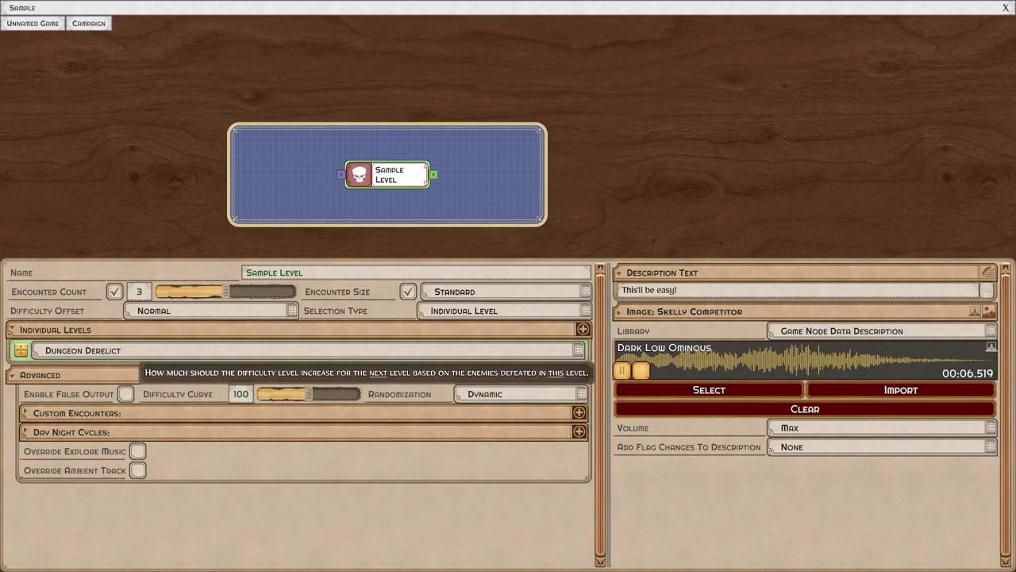
Step: Add a custom encounter in the advanced settings and set the level's encounter count to 1
click(579, 413)
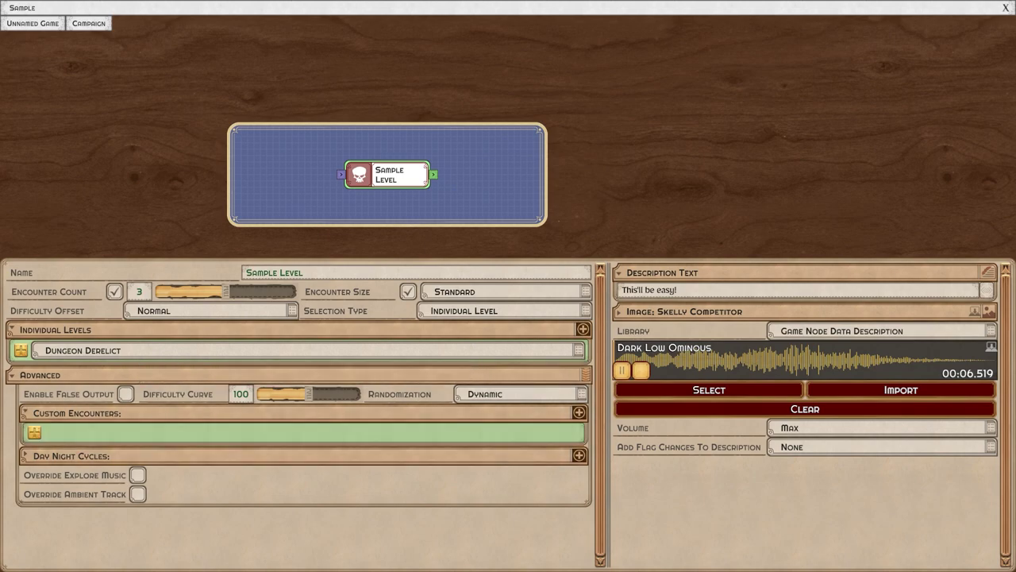
click(304, 433)
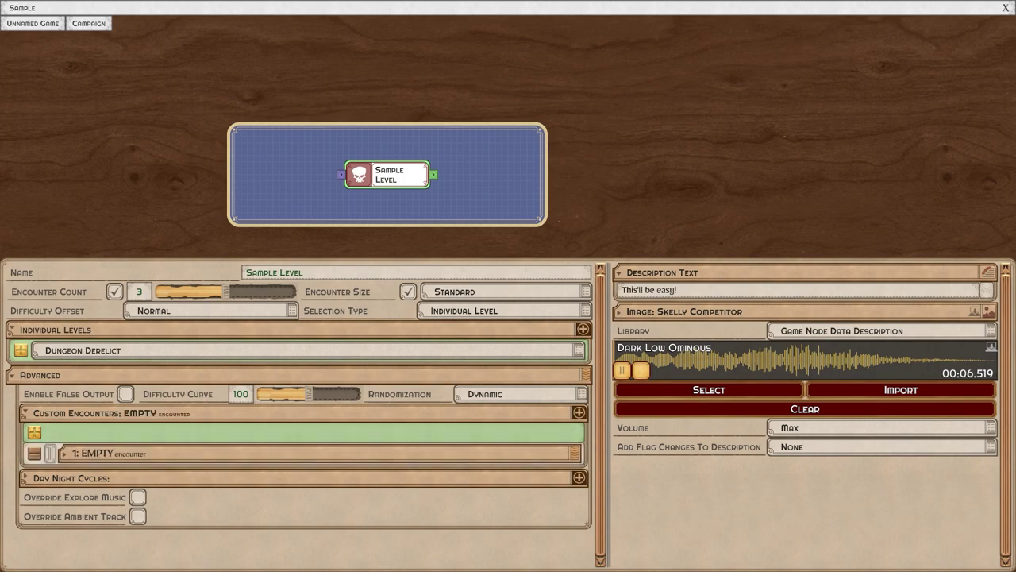
click(304, 453)
scroll(304, 452, down, 2)
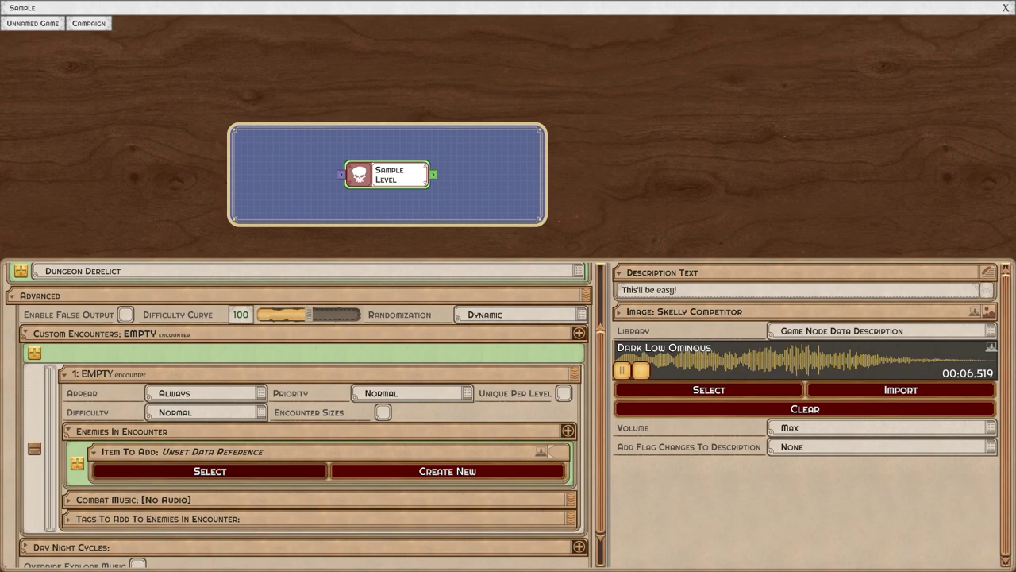
scroll(305, 415, up, 2)
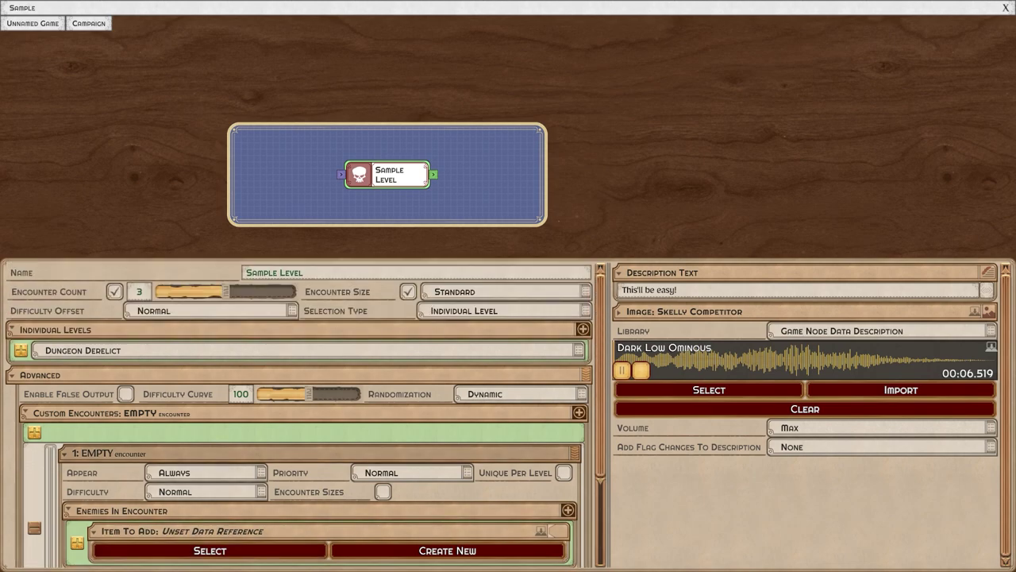
drag(225, 291, 156, 292)
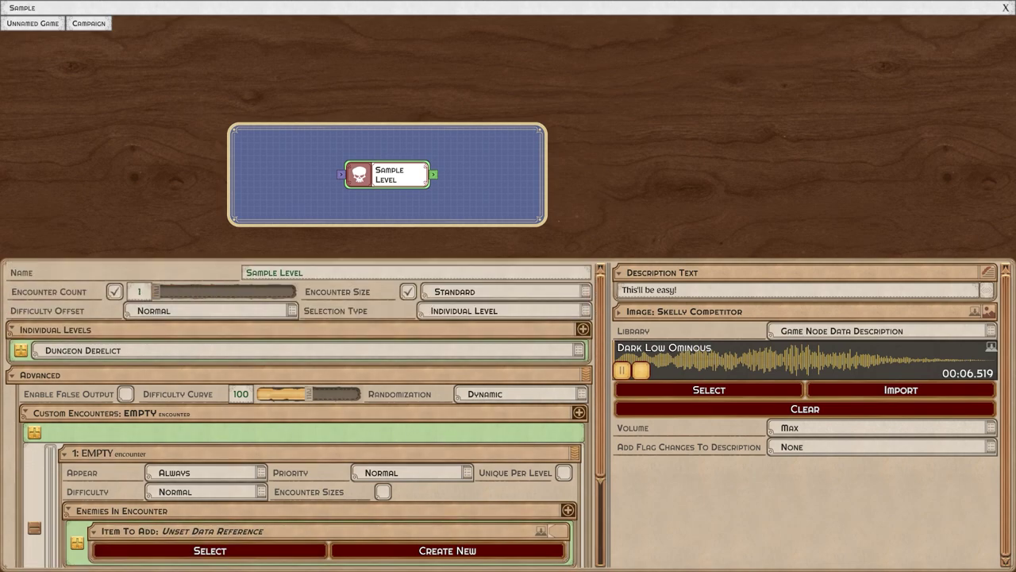
Step: Add Kyonshi, Raven Knight and Z'orc as the enemies of the first custom encounter
scroll(306, 415, down, 3)
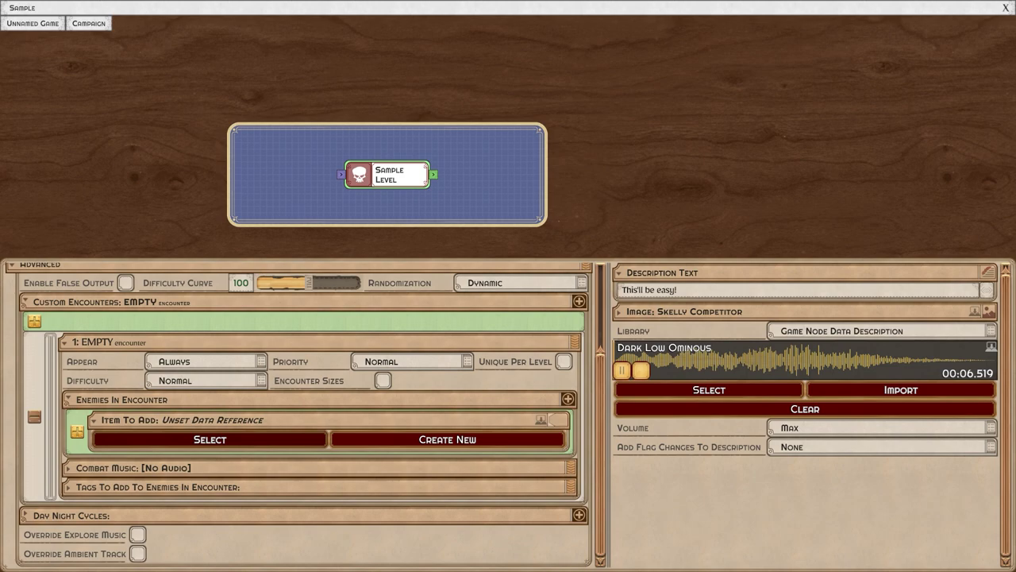
click(210, 439)
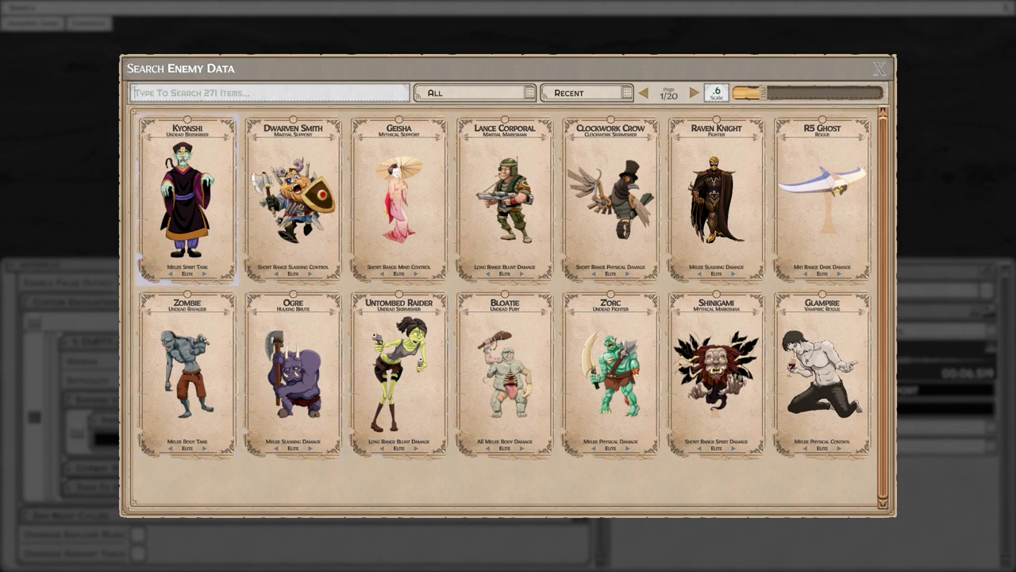
click(188, 206)
click(78, 432)
click(209, 439)
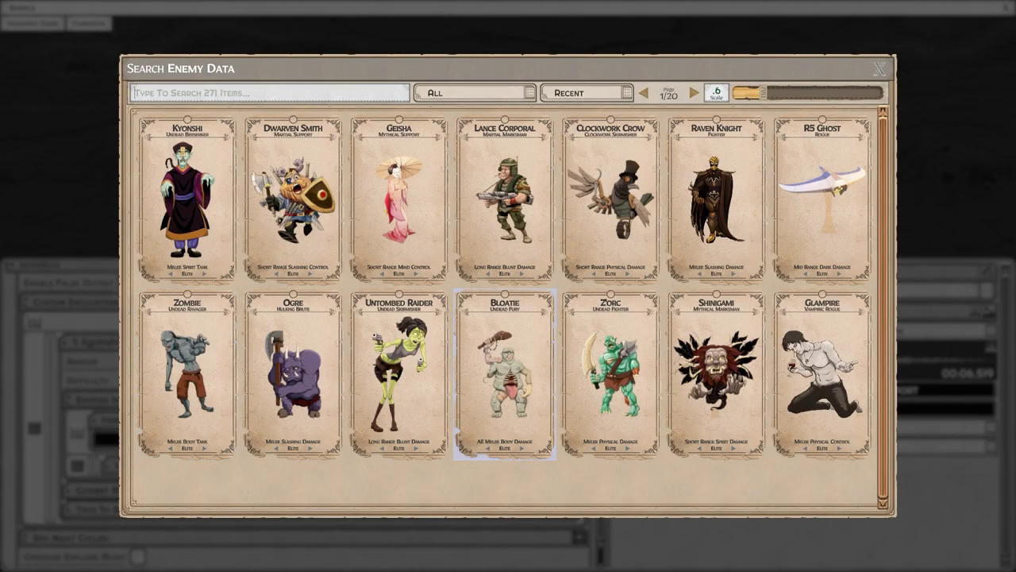
click(716, 199)
click(209, 439)
click(611, 365)
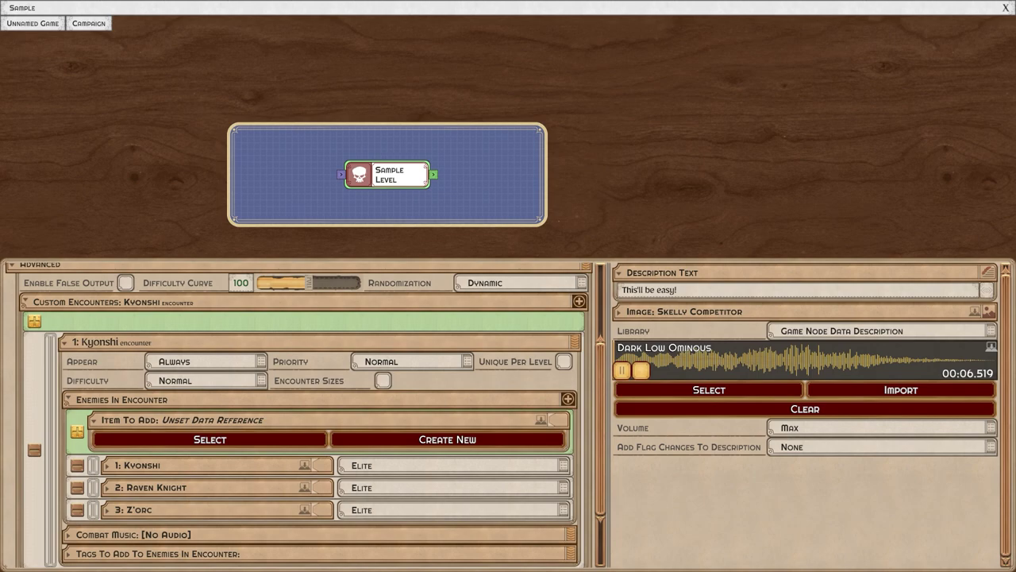
Step: Enable encounter sizes for the Kyonshi encounter and choose Boss
click(383, 380)
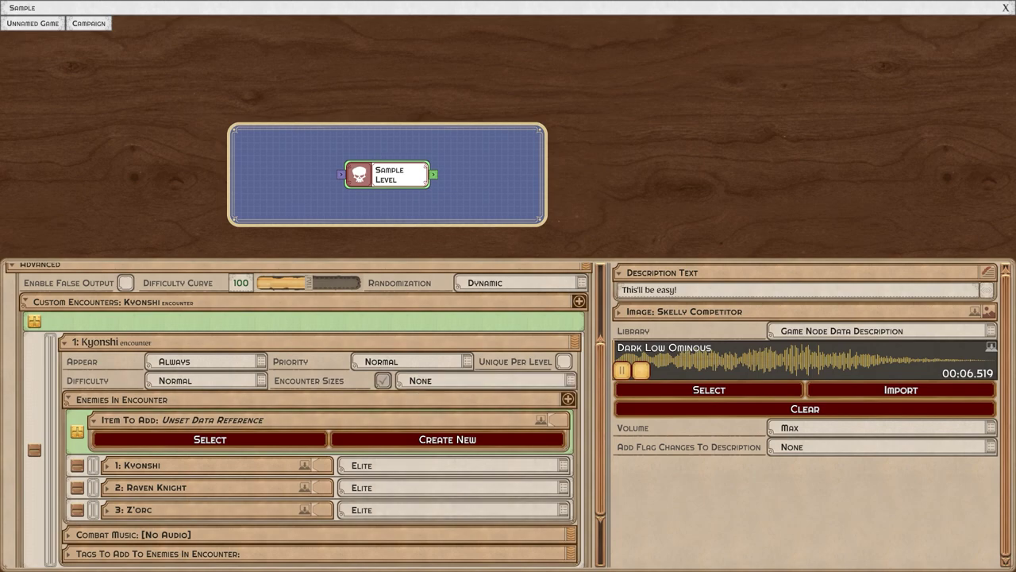
click(486, 381)
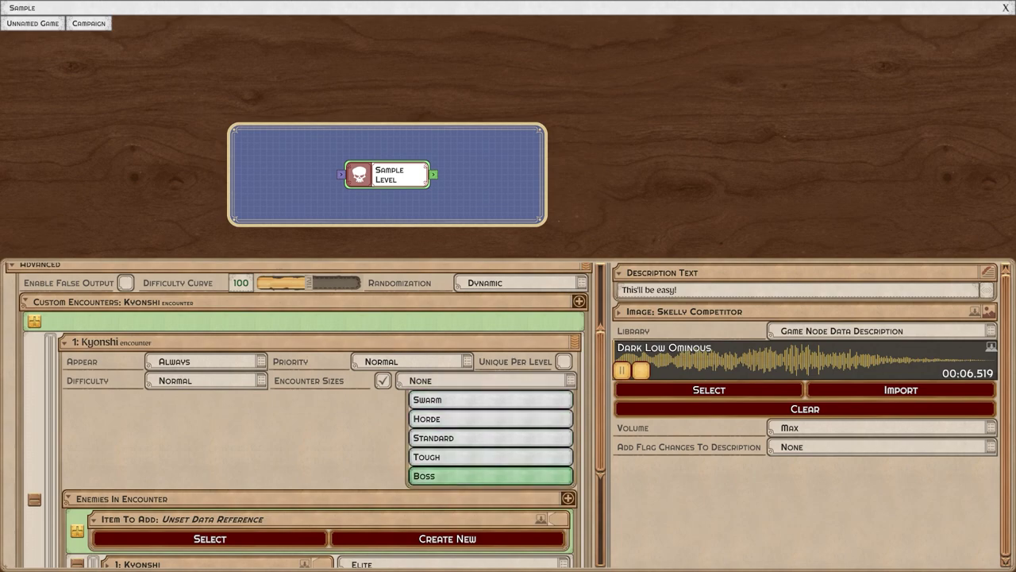
click(490, 475)
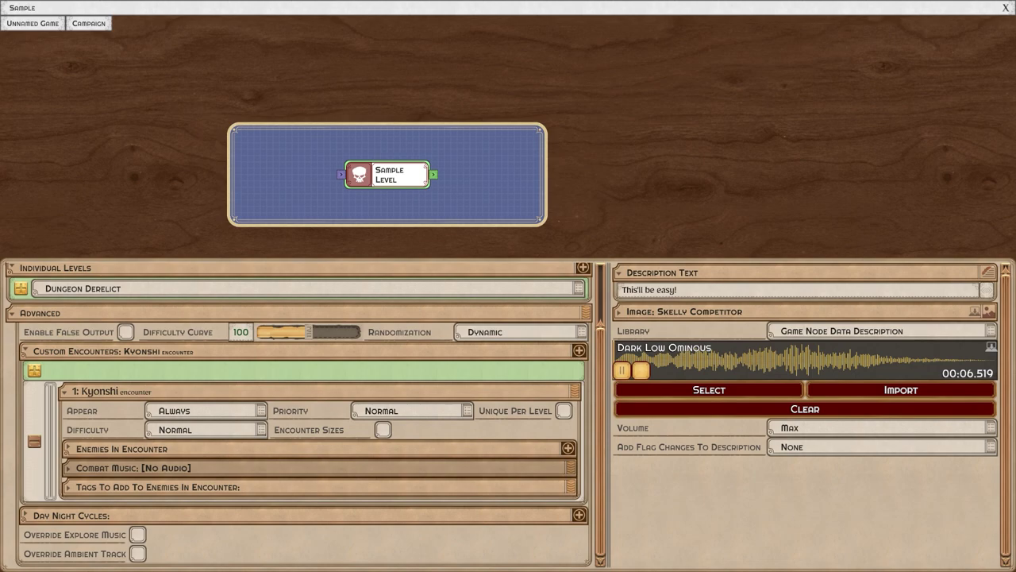
Step: Examine the Kyonshi encounter's combat music and enemy tag options, and collapse the custom encounters
click(134, 468)
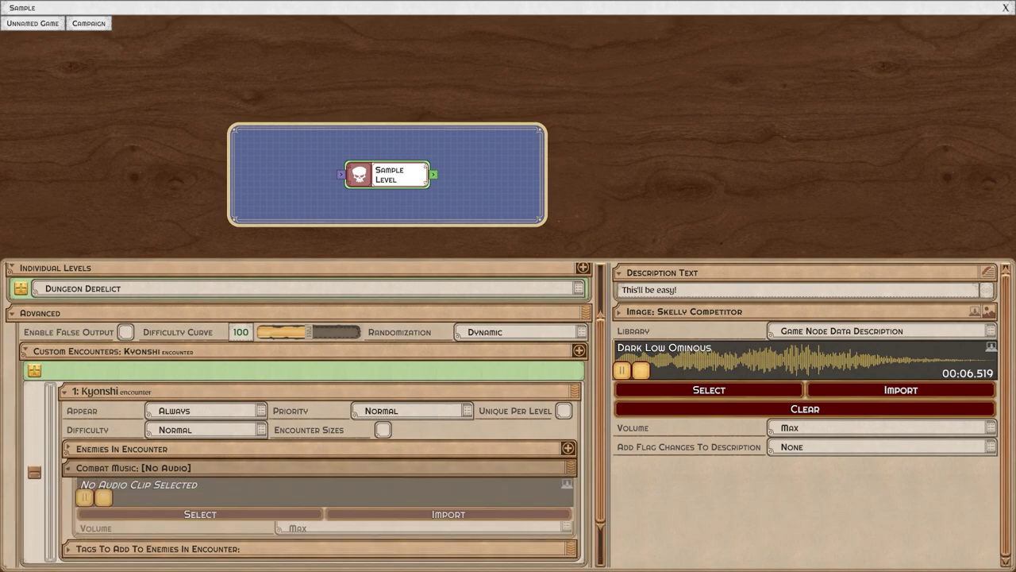
click(133, 468)
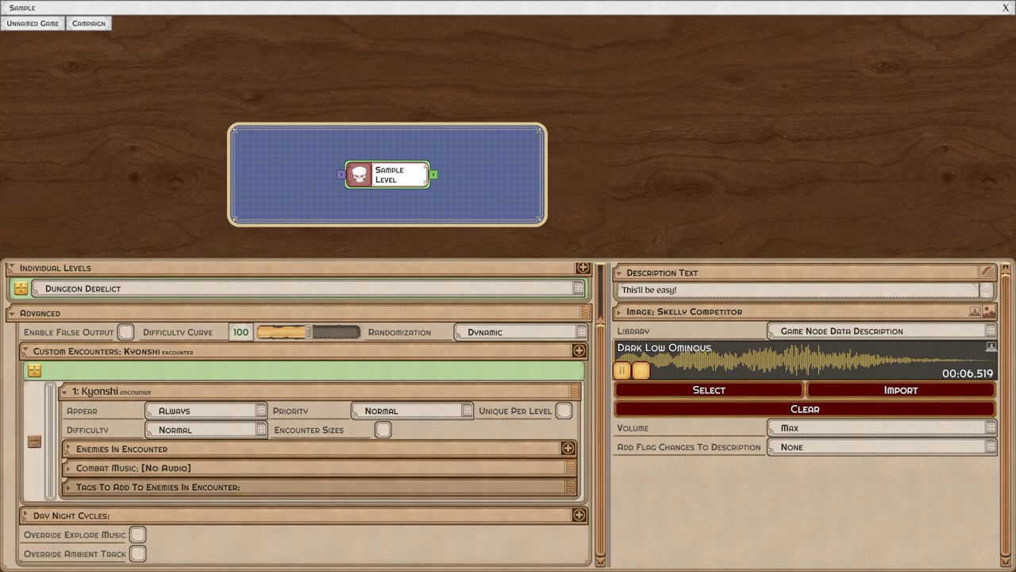
click(133, 487)
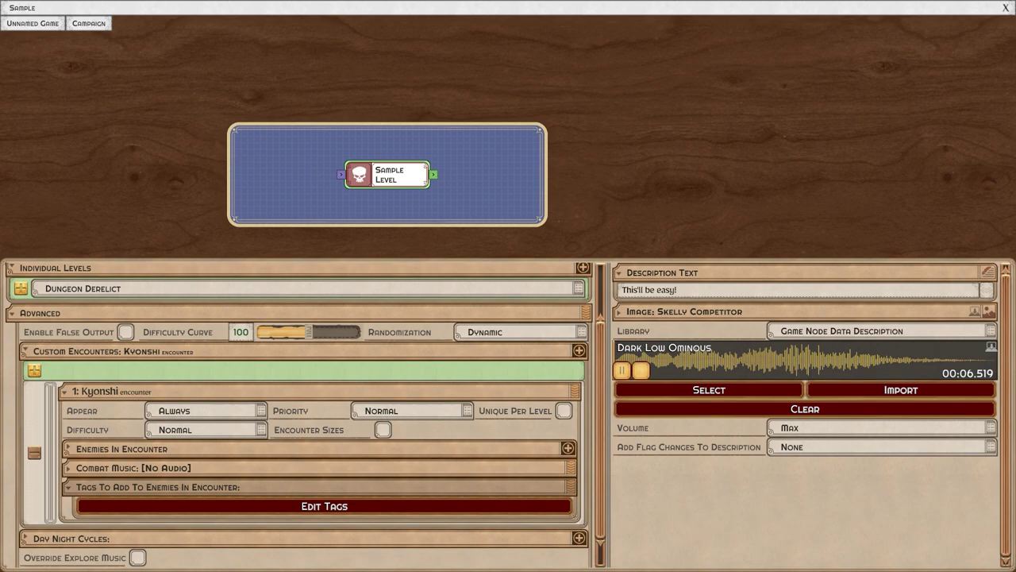
click(133, 487)
click(119, 351)
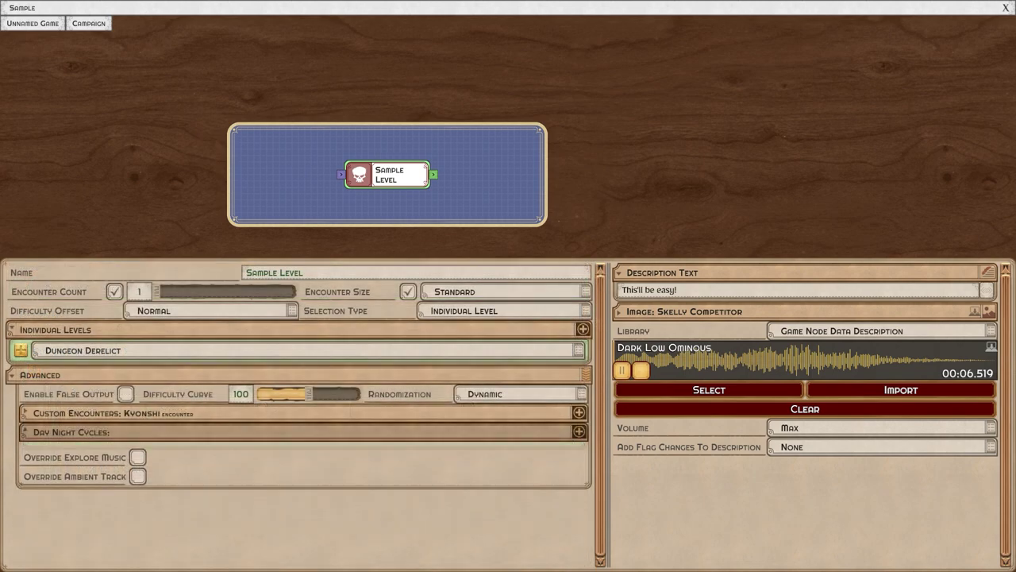
Step: Add a Night entry to the day night cycles and enable the explore music and ambient track overrides
click(87, 432)
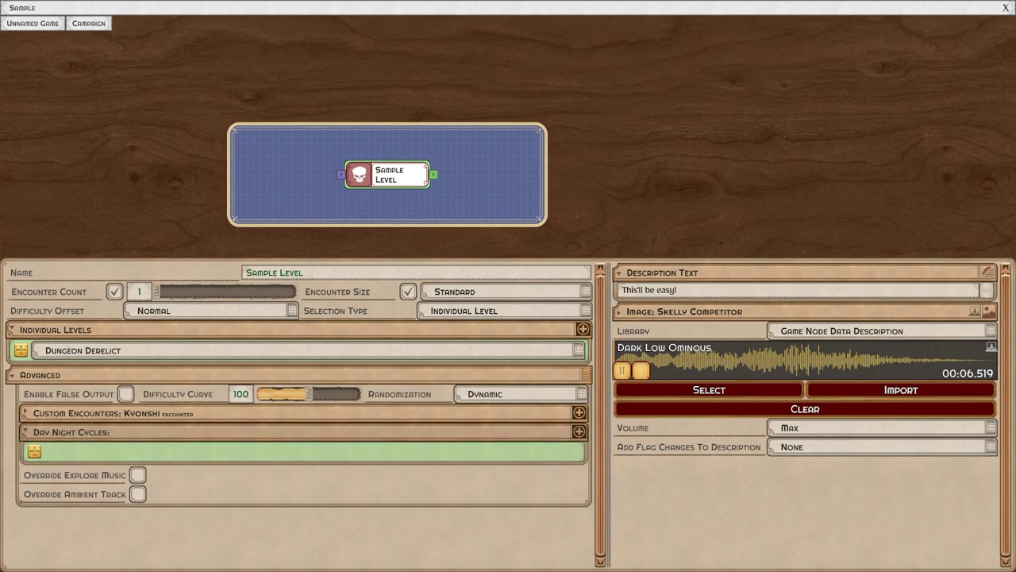
click(34, 451)
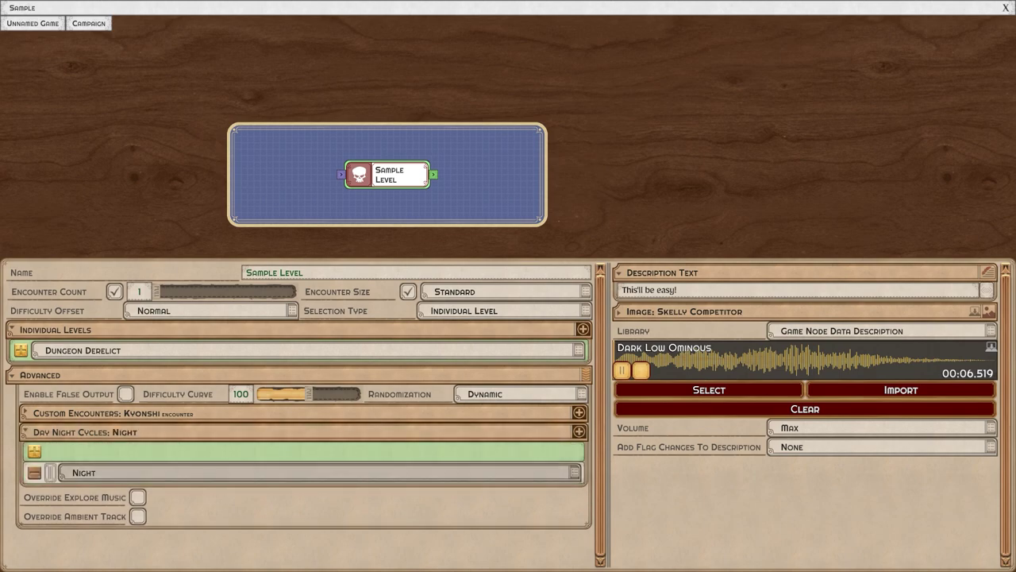
click(137, 497)
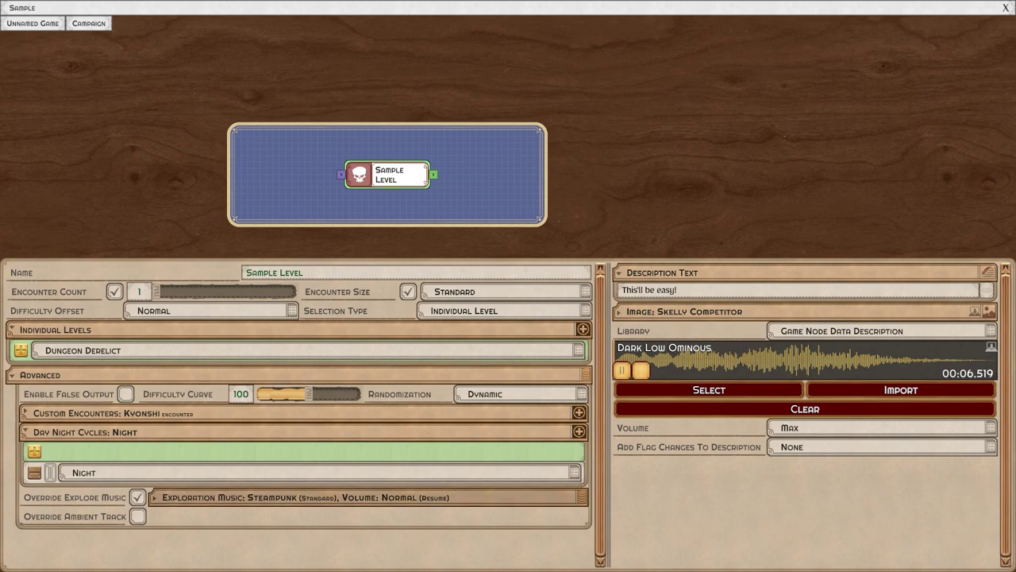
click(207, 497)
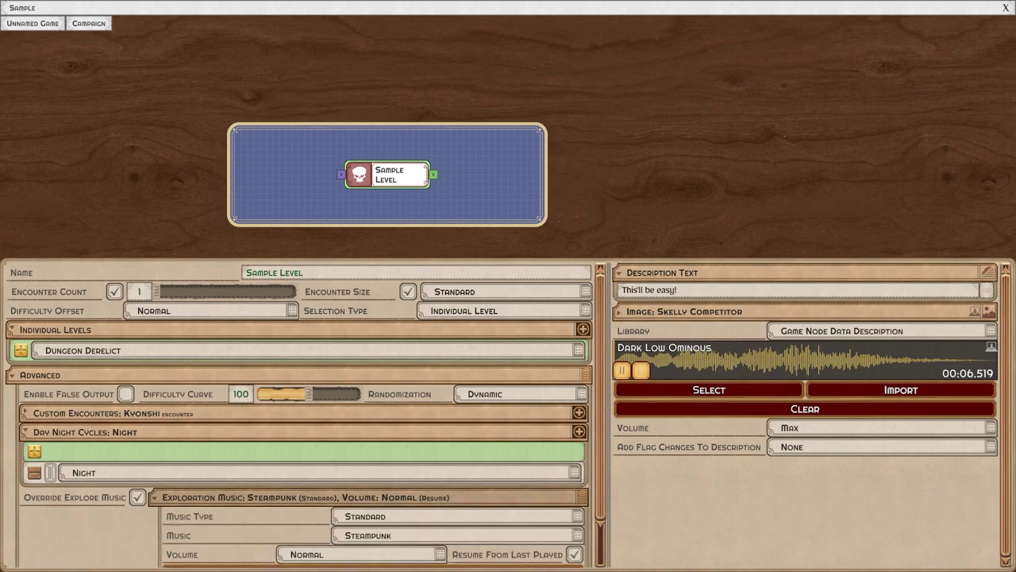
click(207, 497)
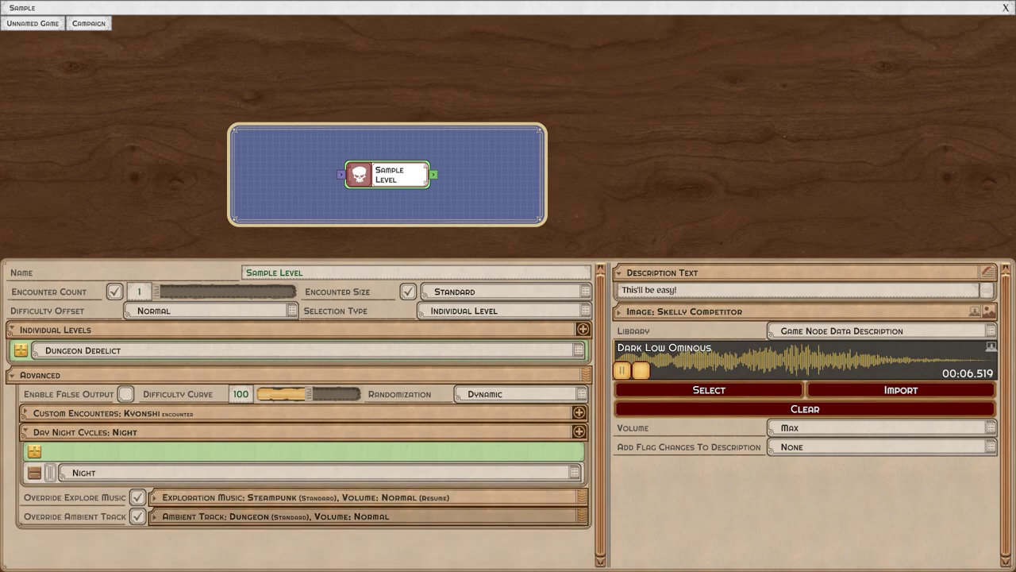